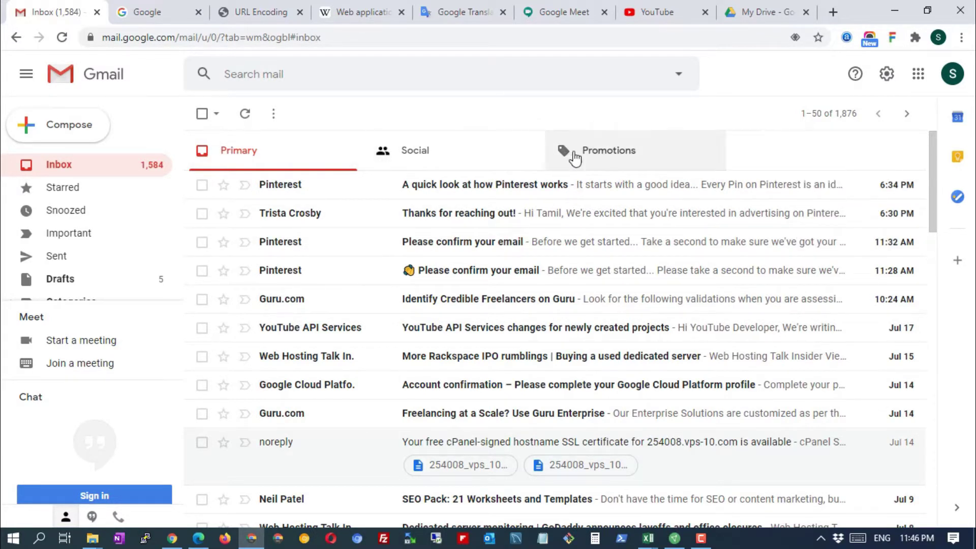
Select every conversation in the Promotions category, beyond the current page, and delete them all in one bulk action.
click(599, 154)
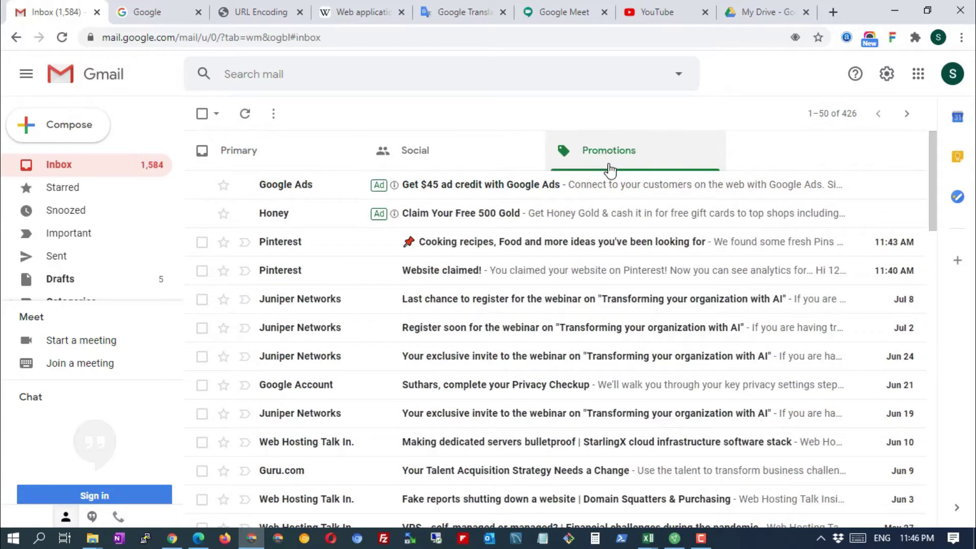
scroll(619, 281, down, 5)
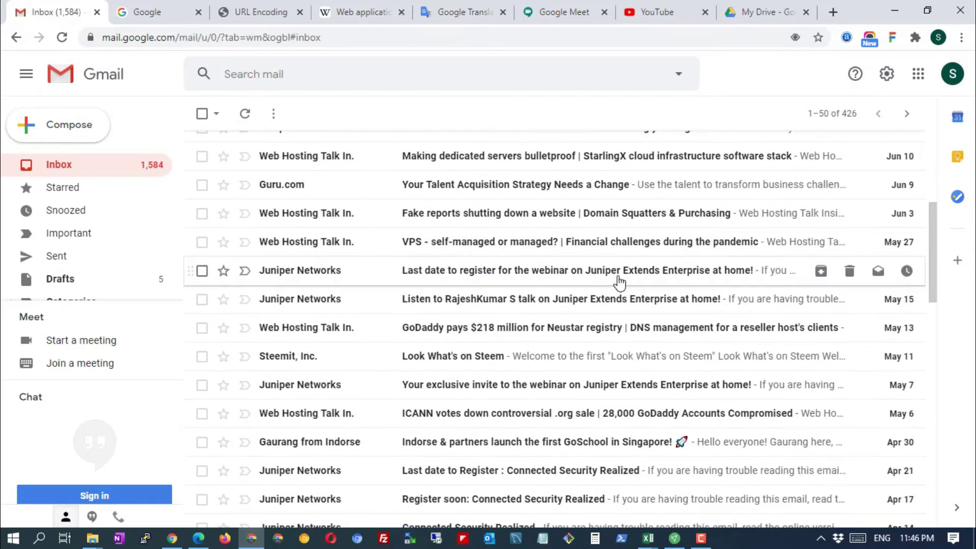
scroll(620, 281, up, 5)
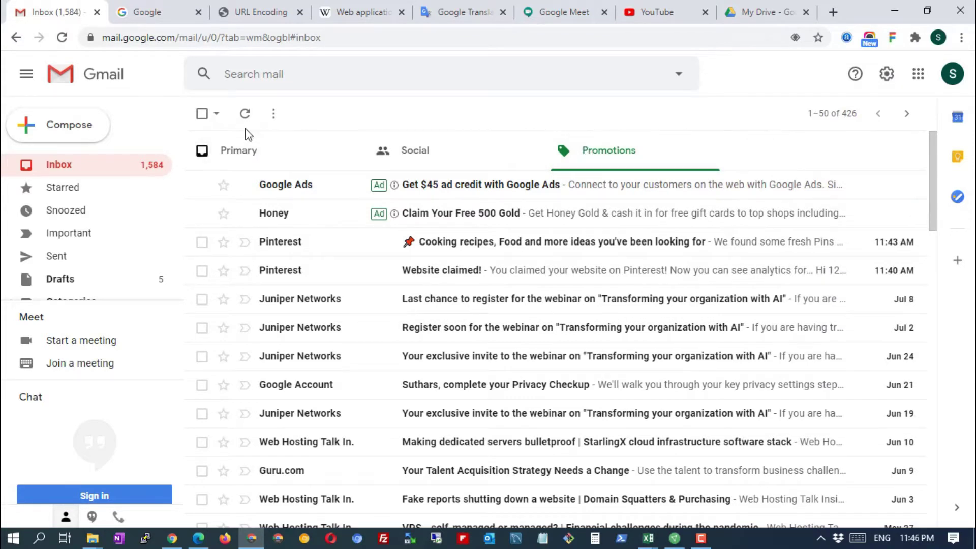
click(201, 115)
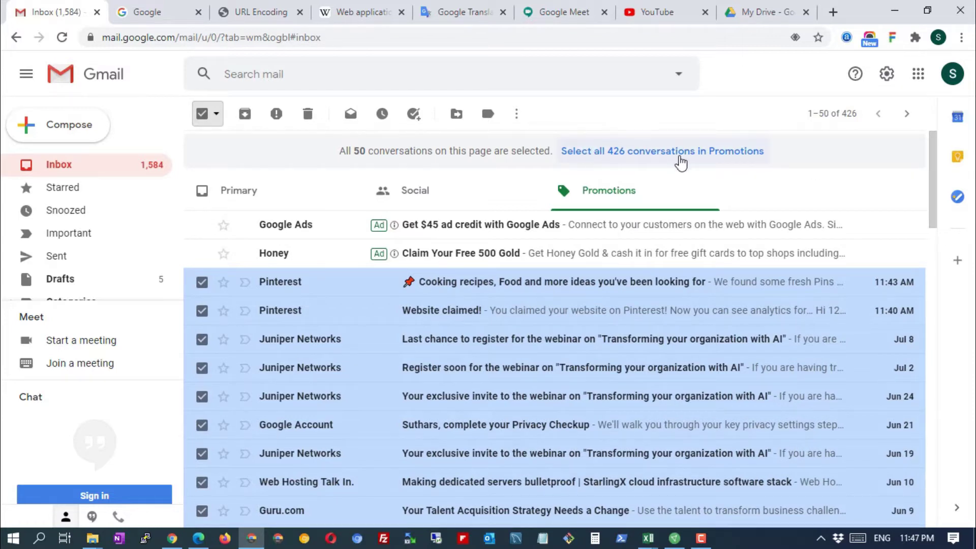
click(641, 158)
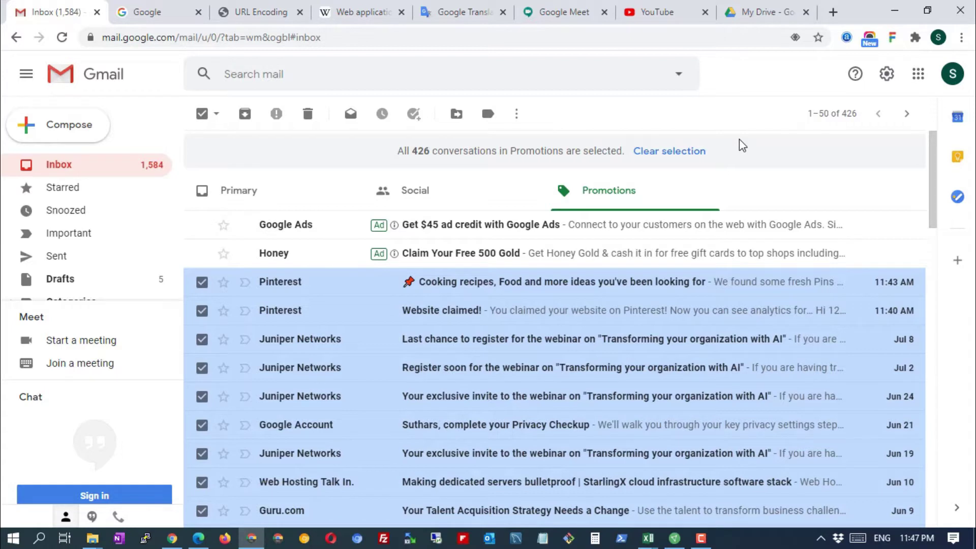
click(309, 119)
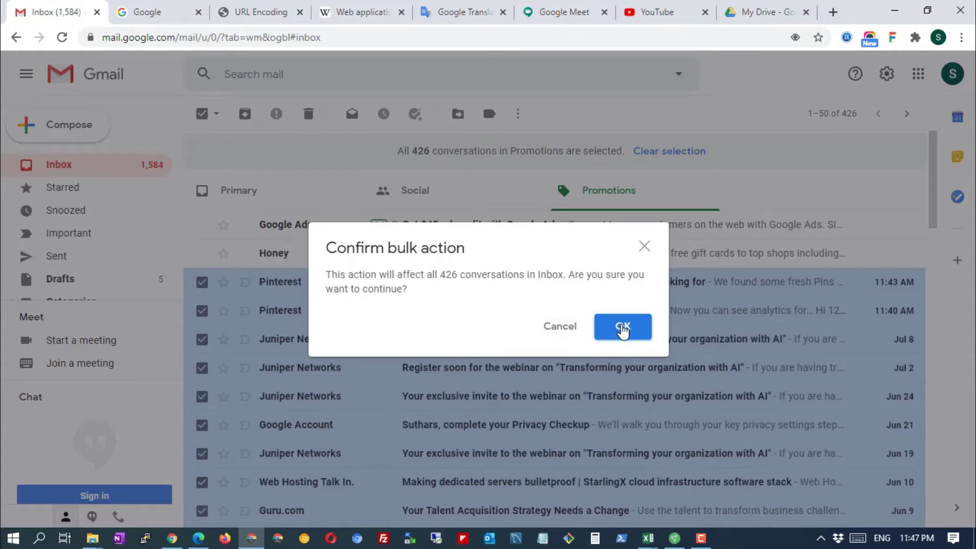
click(623, 328)
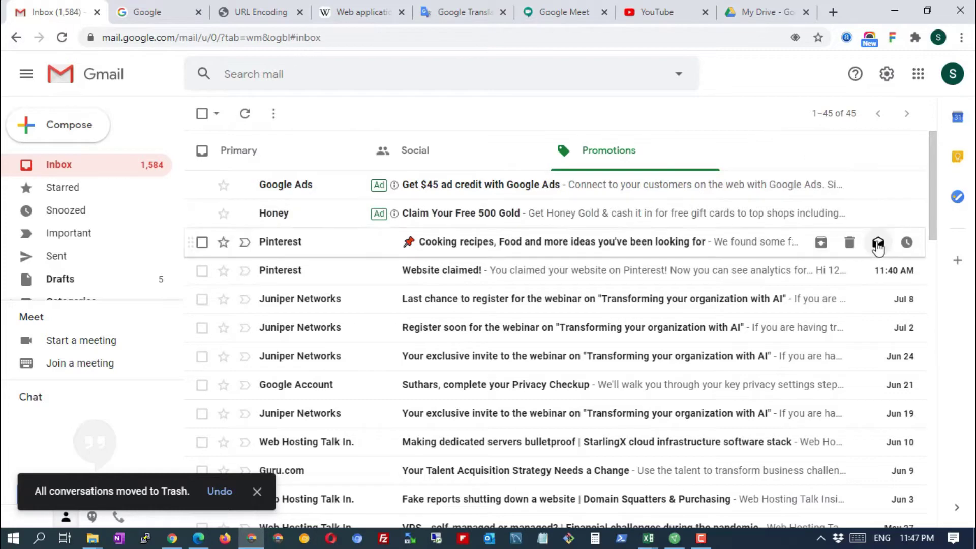
click(256, 491)
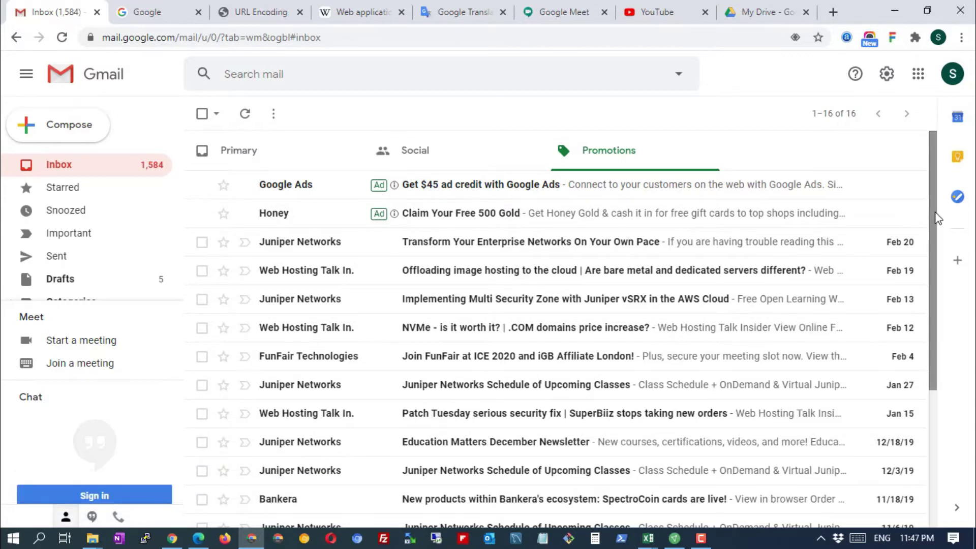
Select the conversations still left in Promotions, move them to Trash and dismiss the notification.
scroll(896, 491, down, 4)
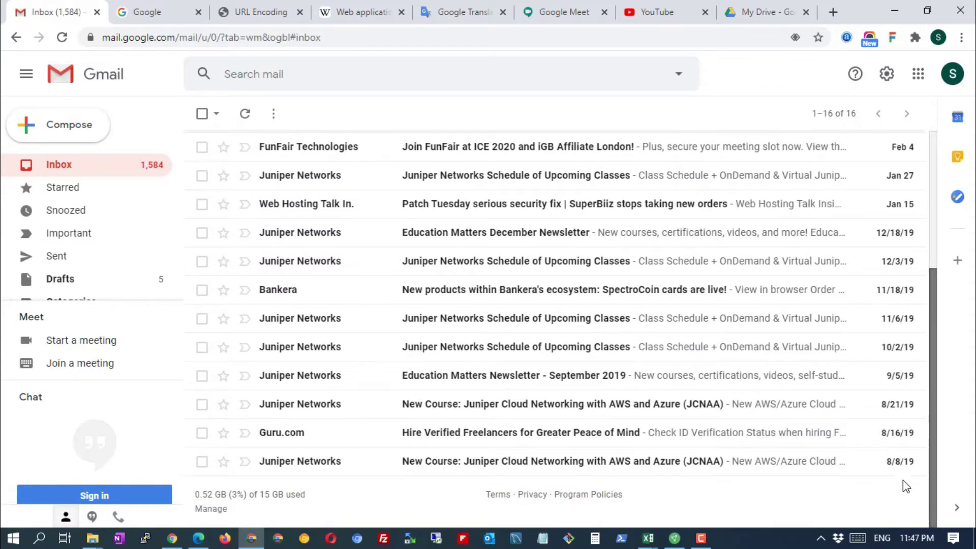
drag(929, 348, 927, 166)
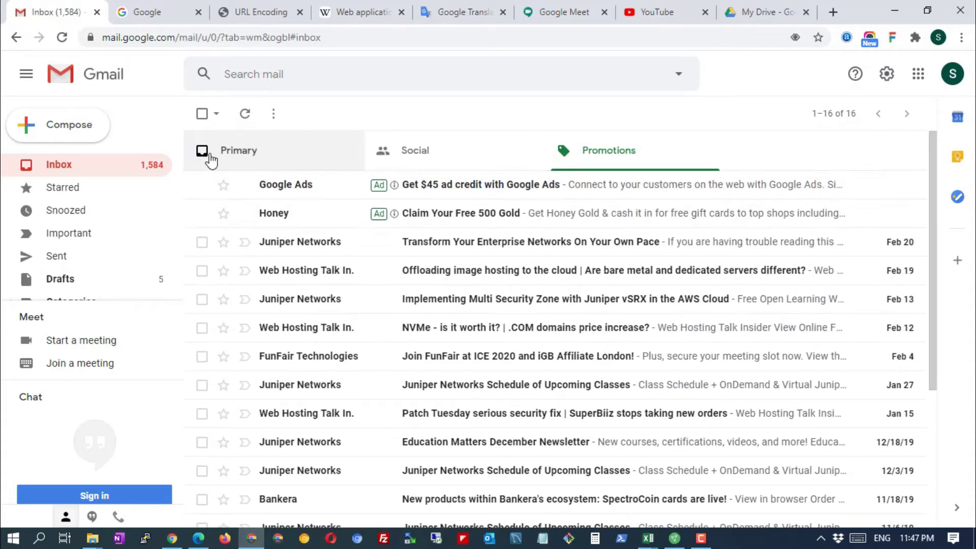
click(203, 114)
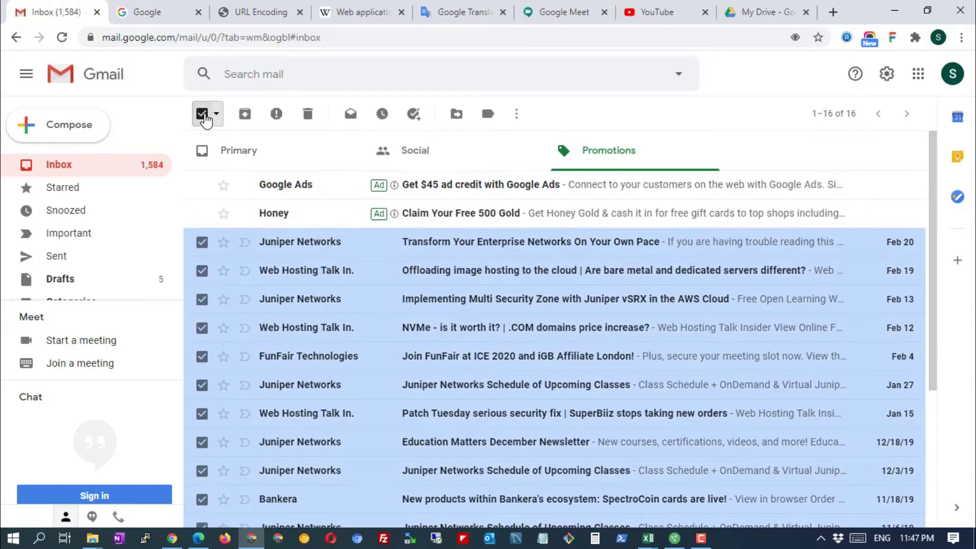
click(307, 114)
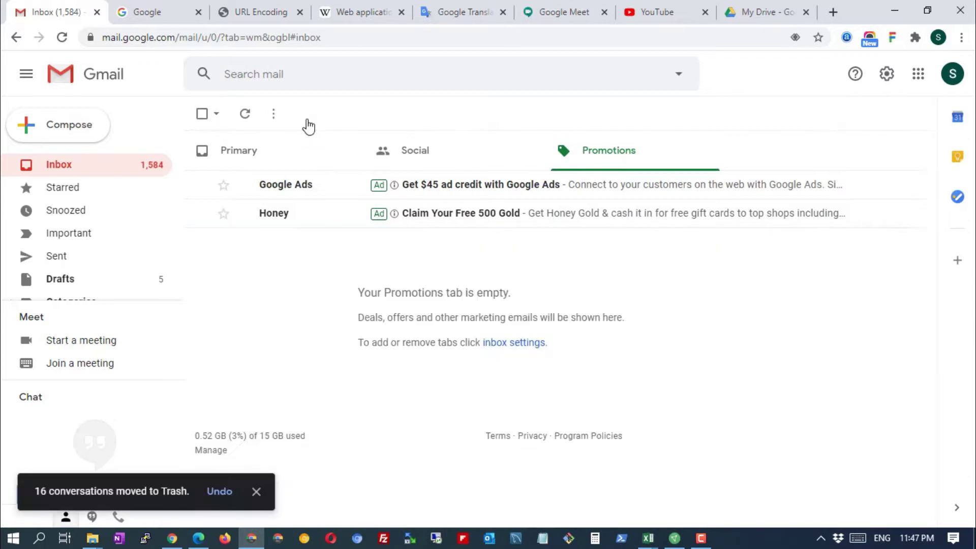
click(840, 183)
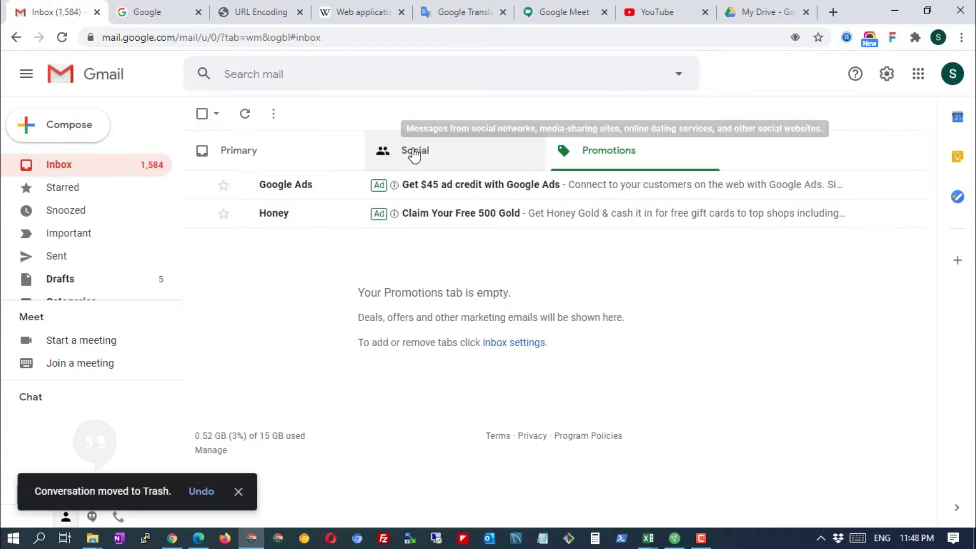
click(238, 492)
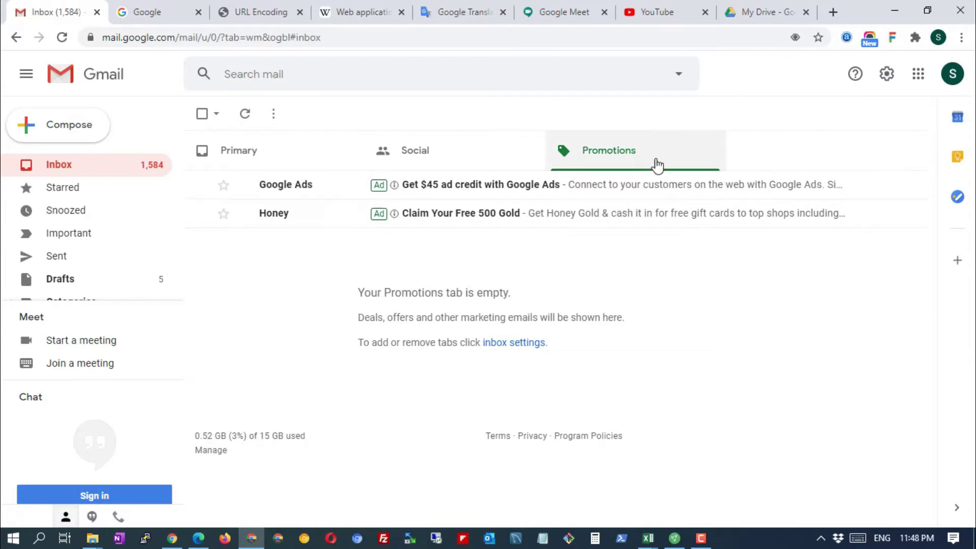
Select every conversation in the Social category, beyond the current page, and archive them all in one bulk action.
click(440, 151)
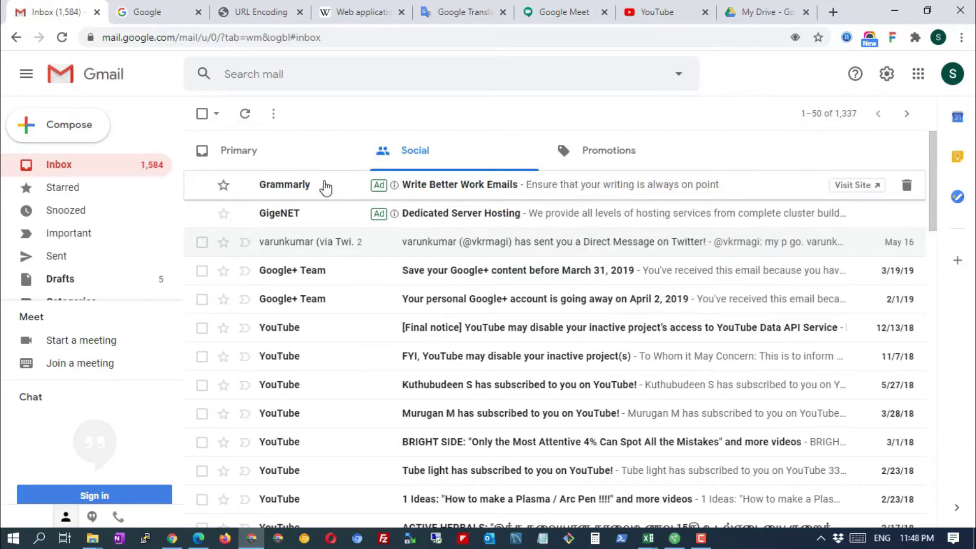
click(202, 114)
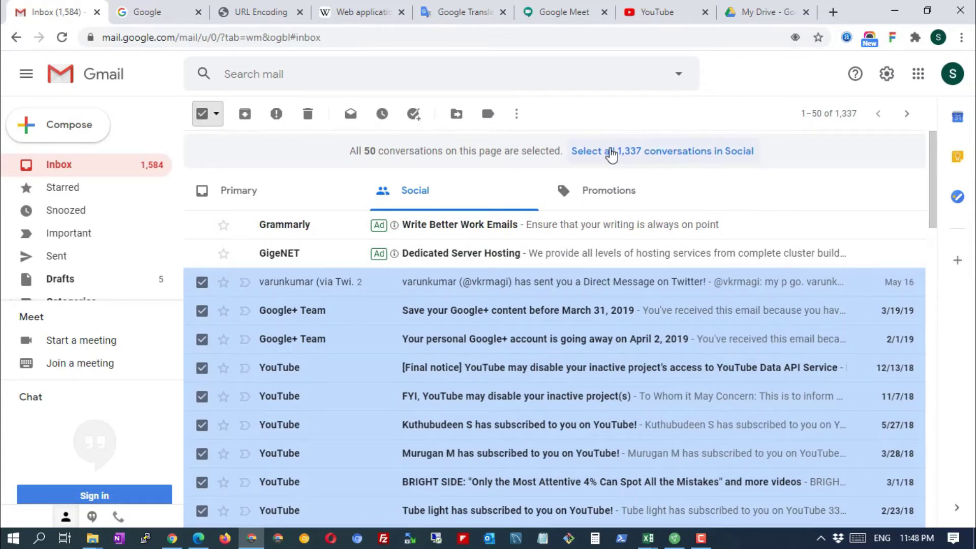
click(638, 155)
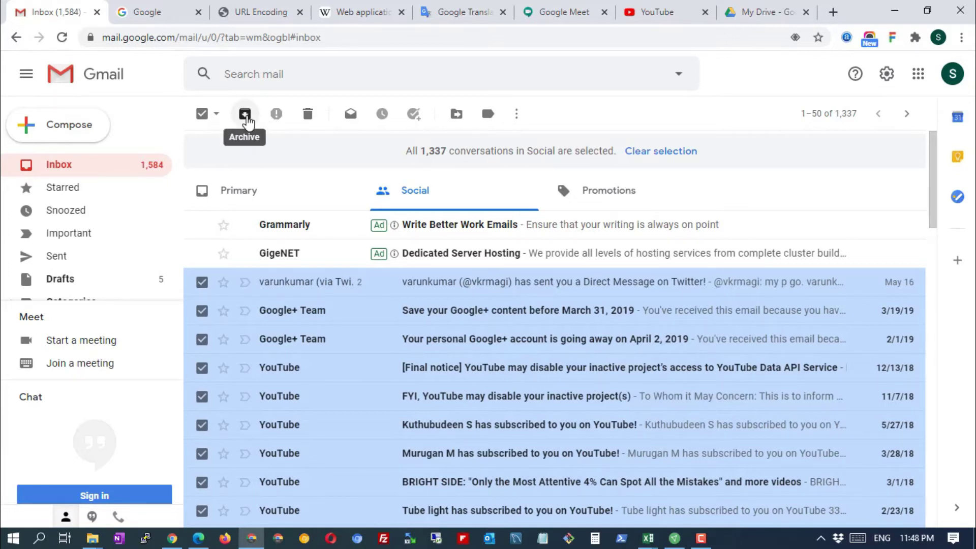
click(246, 119)
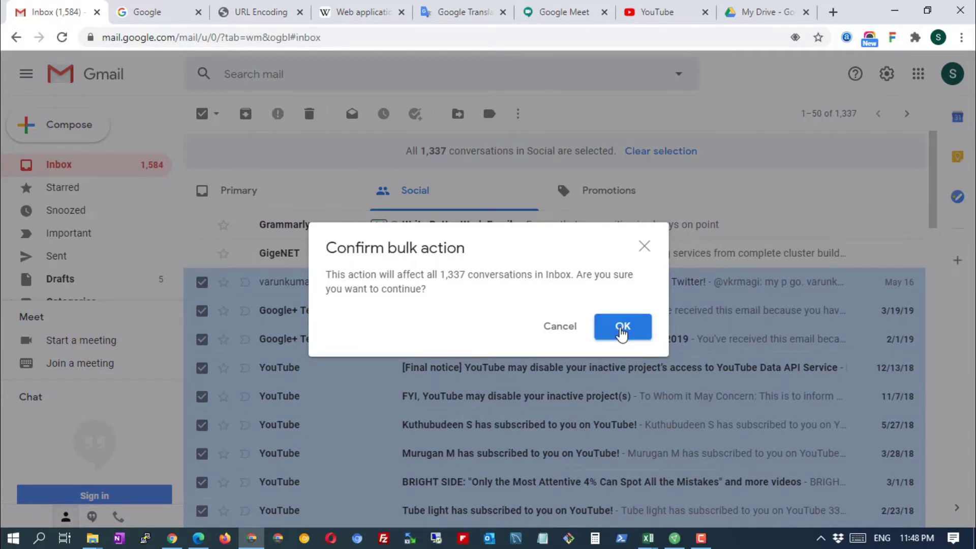
click(623, 327)
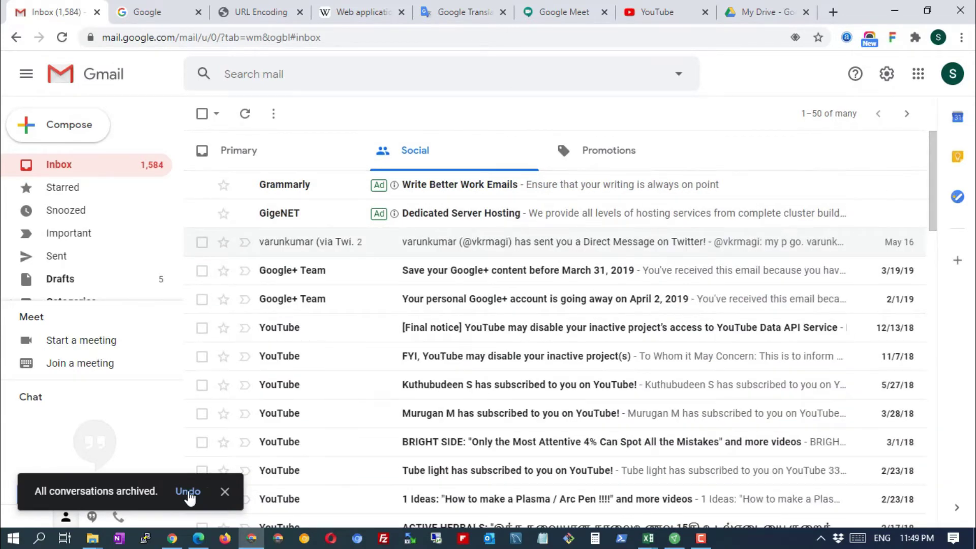
click(225, 492)
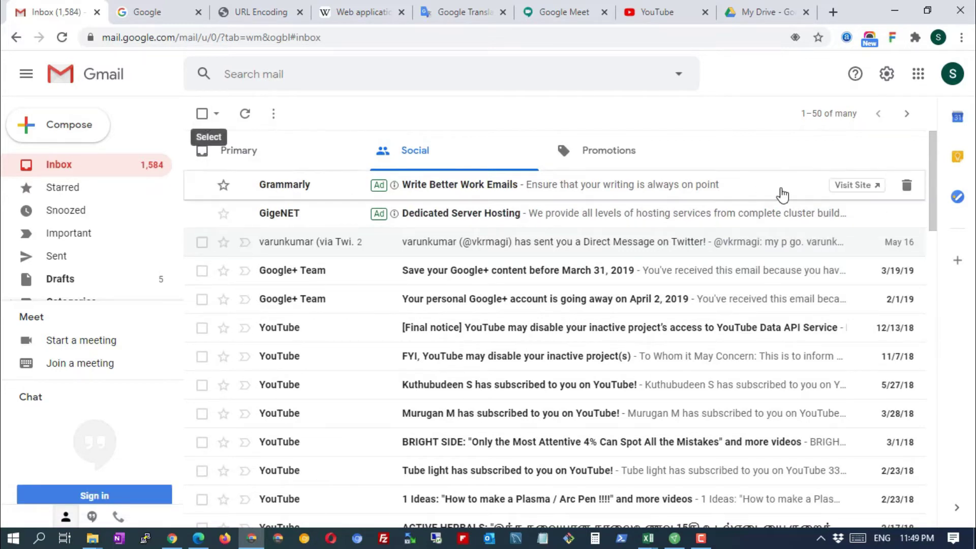
Select the conversations still listed in Social and archive them.
click(827, 118)
drag(933, 181, 933, 109)
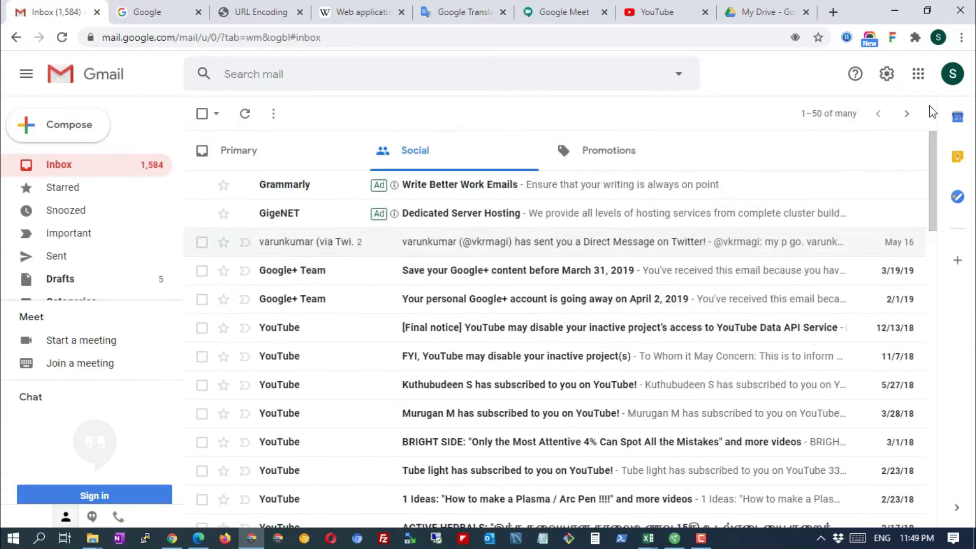
click(202, 113)
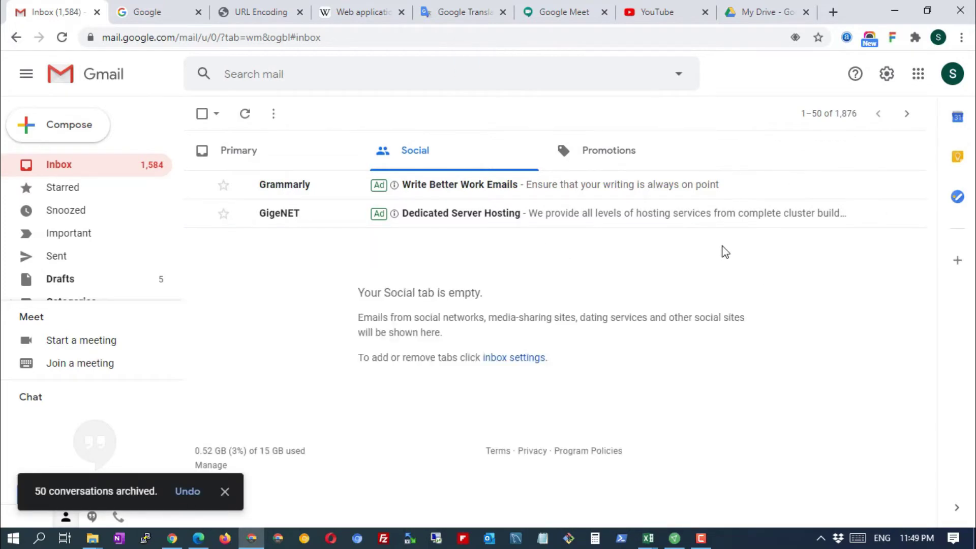
Select every conversation in the inbox's Primary category, beyond the current page, and mark them all as read in one bulk action.
click(75, 167)
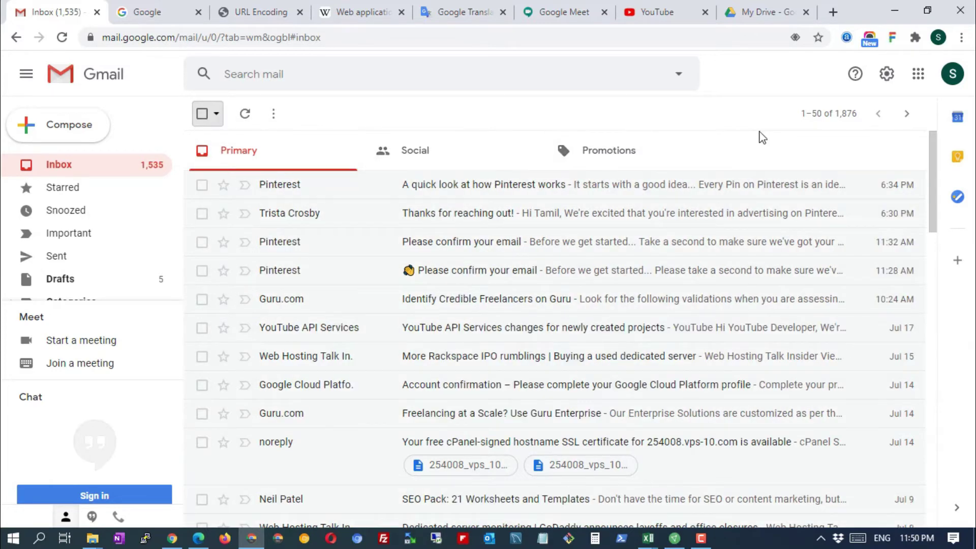
click(203, 116)
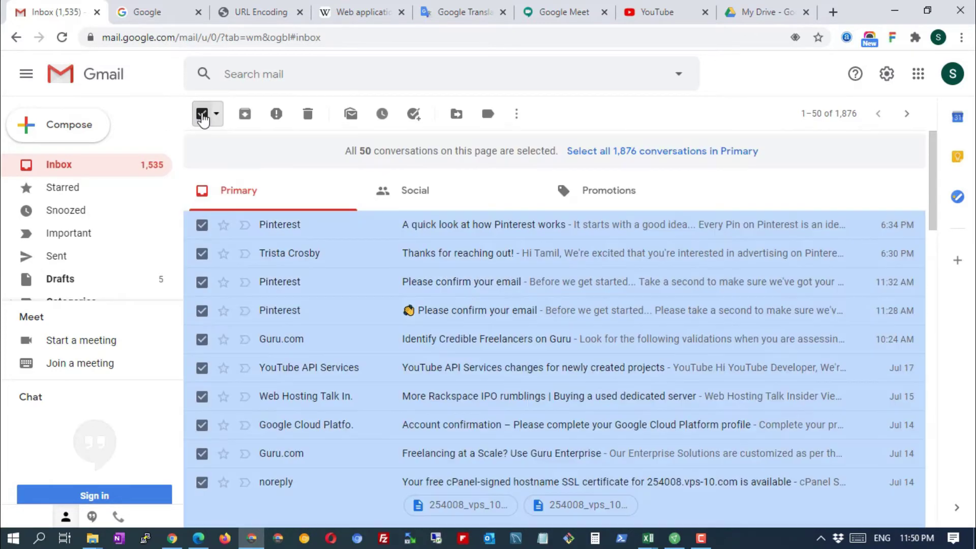
click(682, 159)
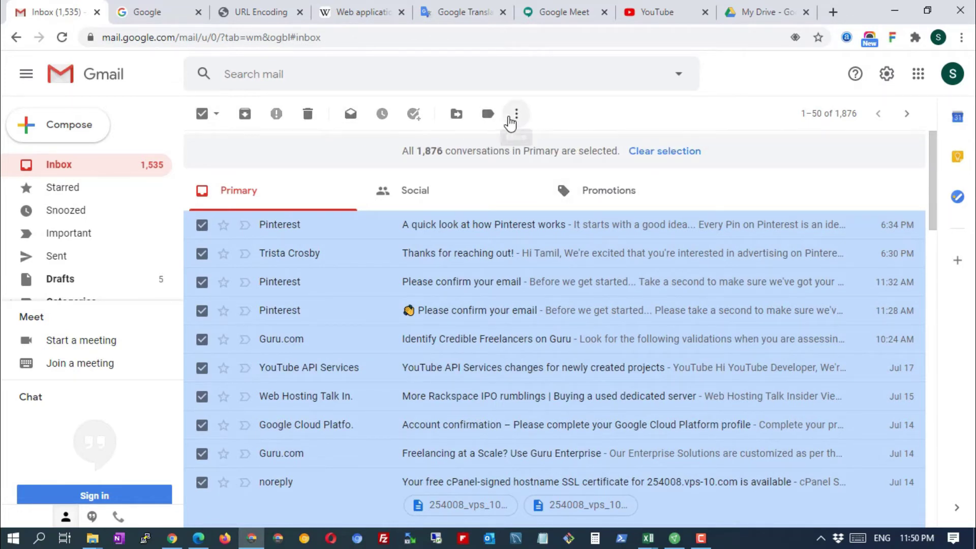
click(350, 117)
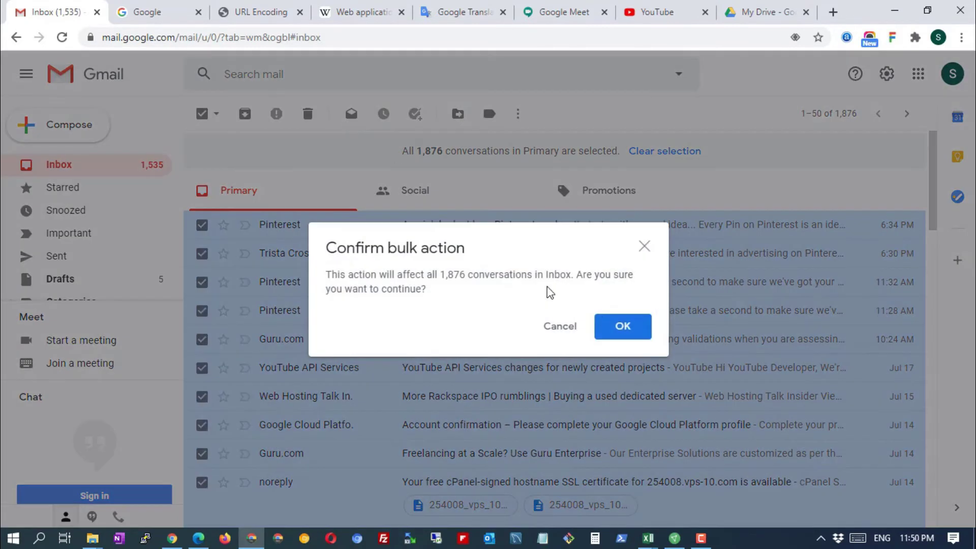
click(623, 328)
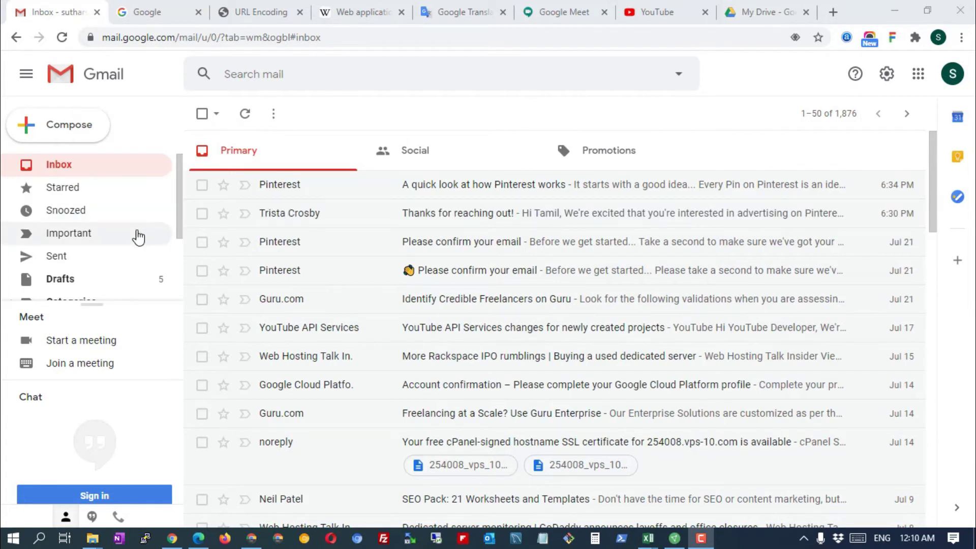
Open the Trash folder from the expanded label list and permanently empty it.
scroll(137, 238, down, 2)
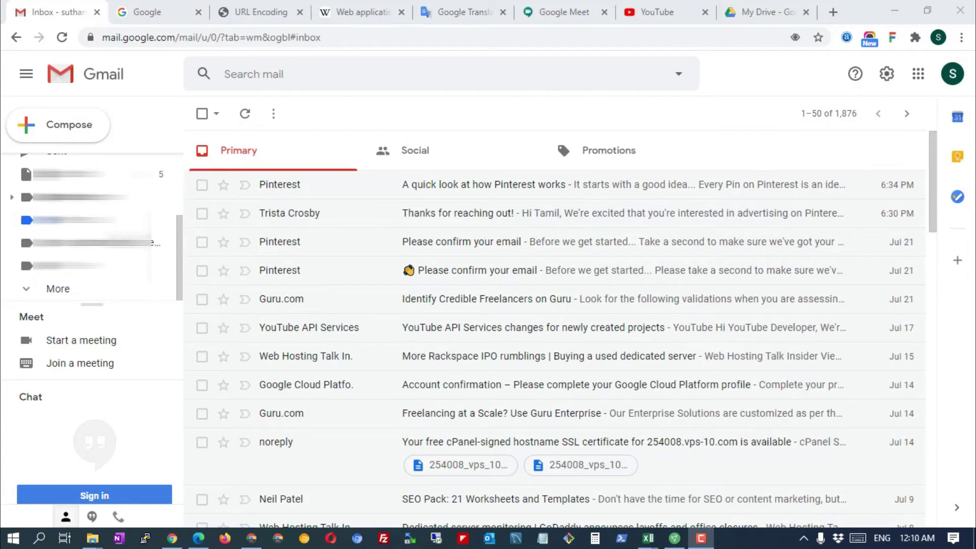
click(59, 292)
scroll(128, 288, down, 3)
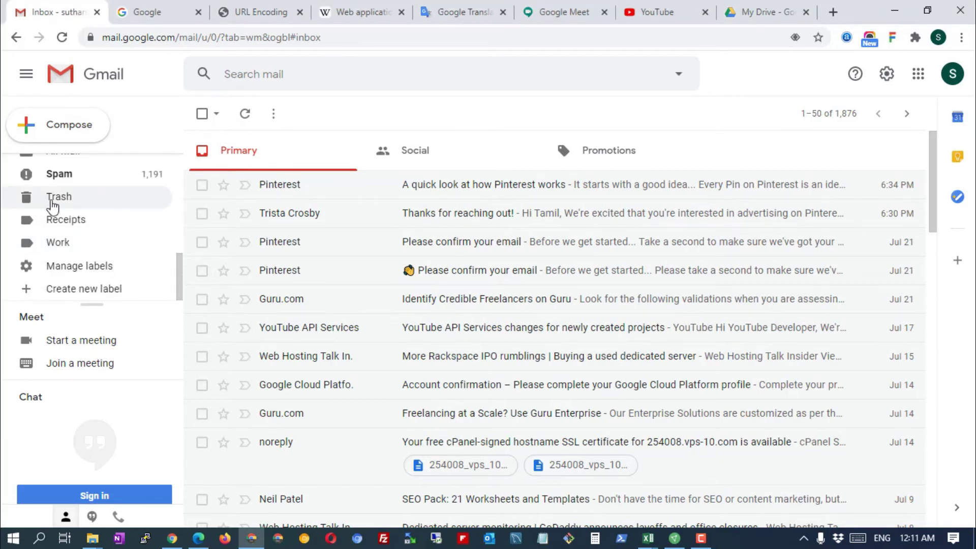
click(74, 204)
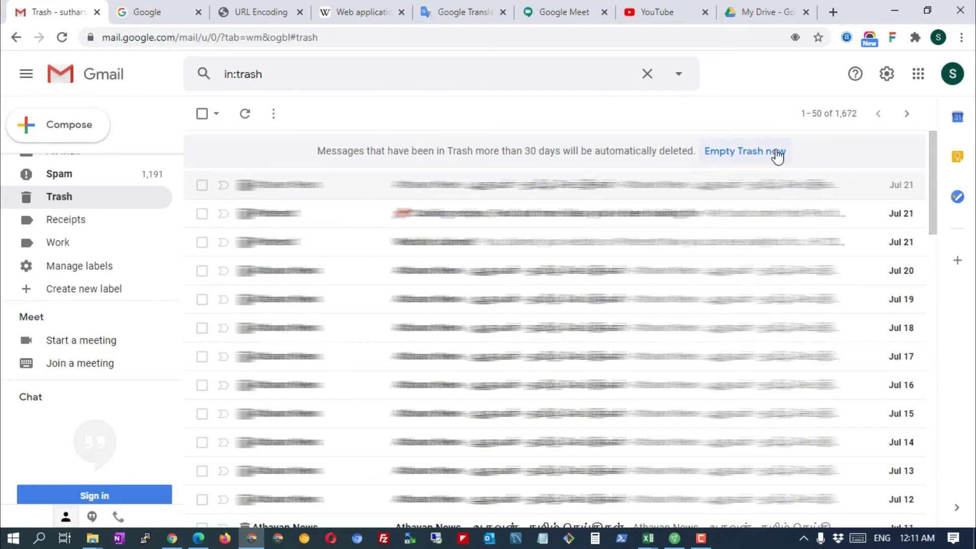
click(744, 153)
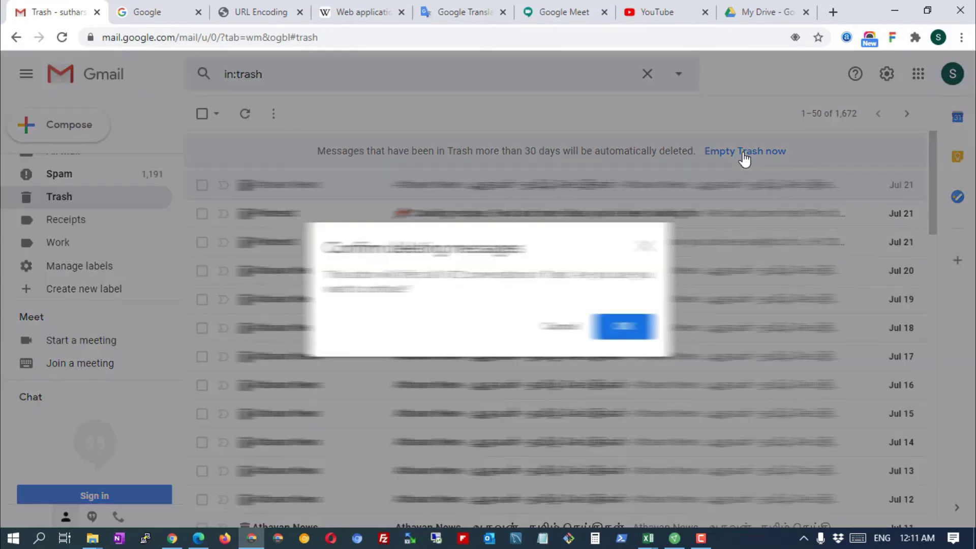
click(633, 333)
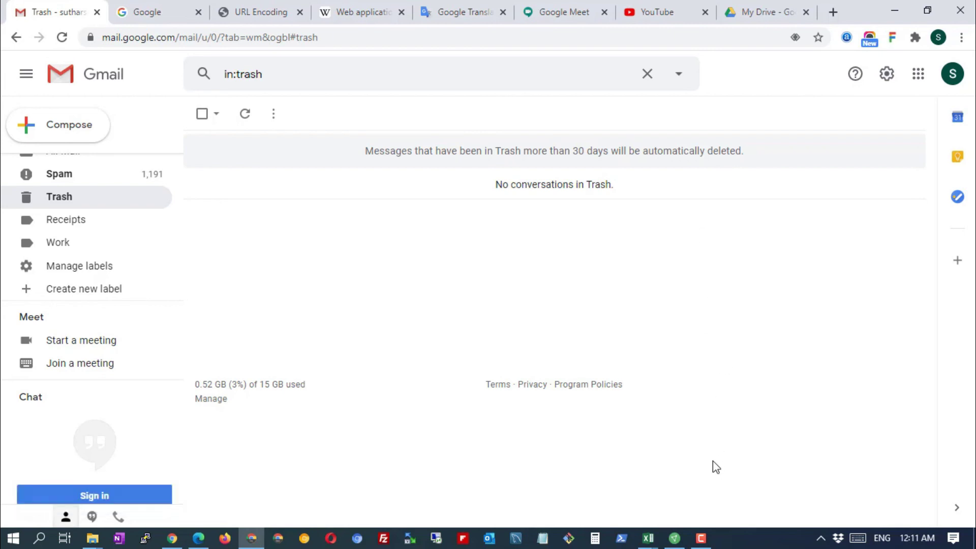
Permanently delete all messages in the Spam folder and return to the inbox.
click(90, 184)
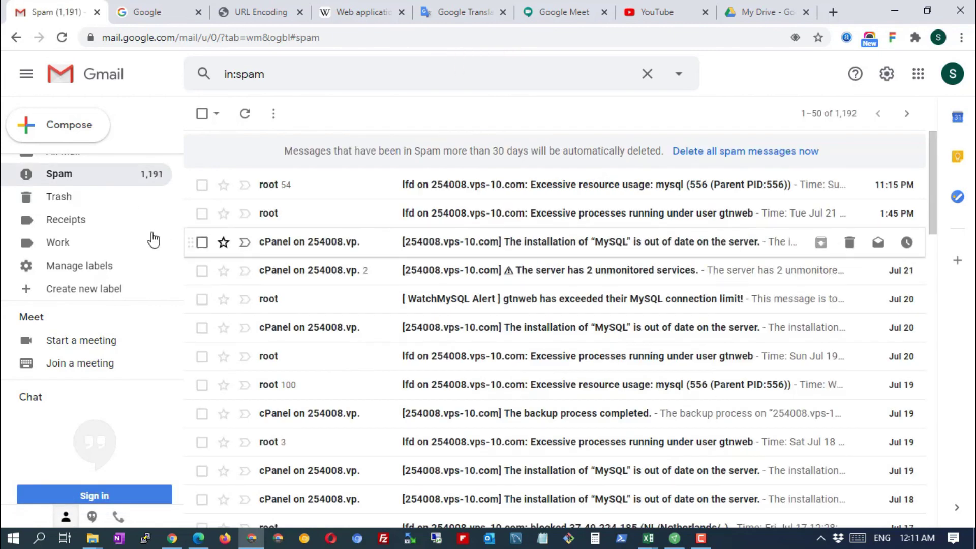
scroll(144, 238, up, 2)
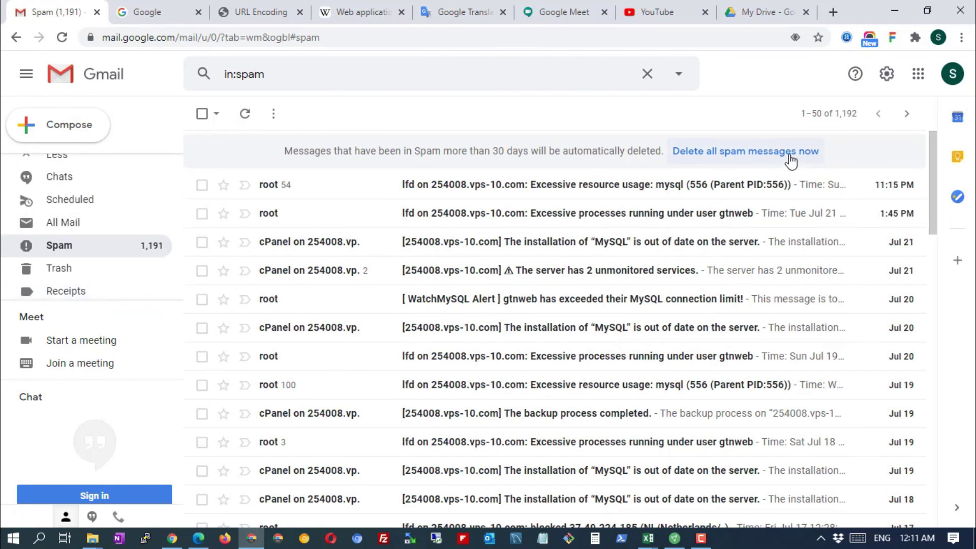
click(746, 152)
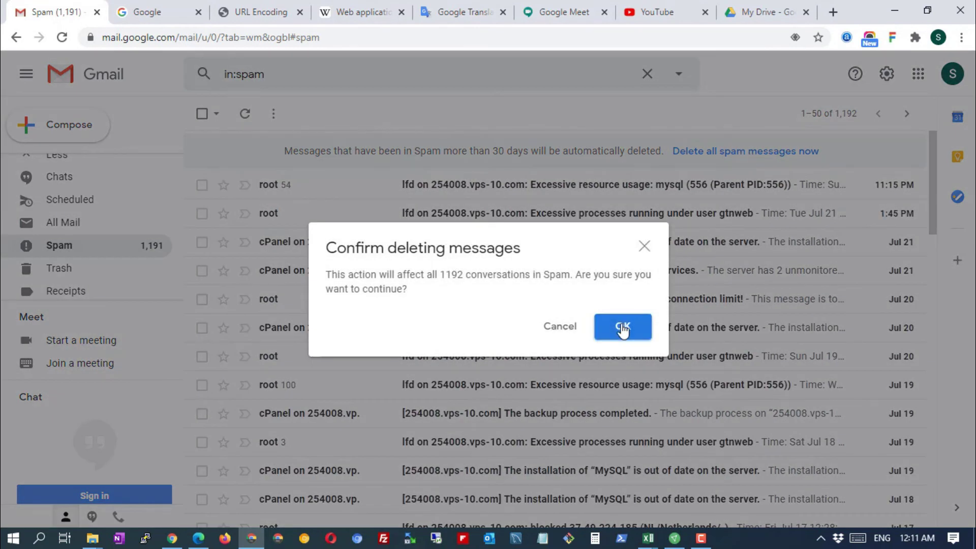
click(622, 328)
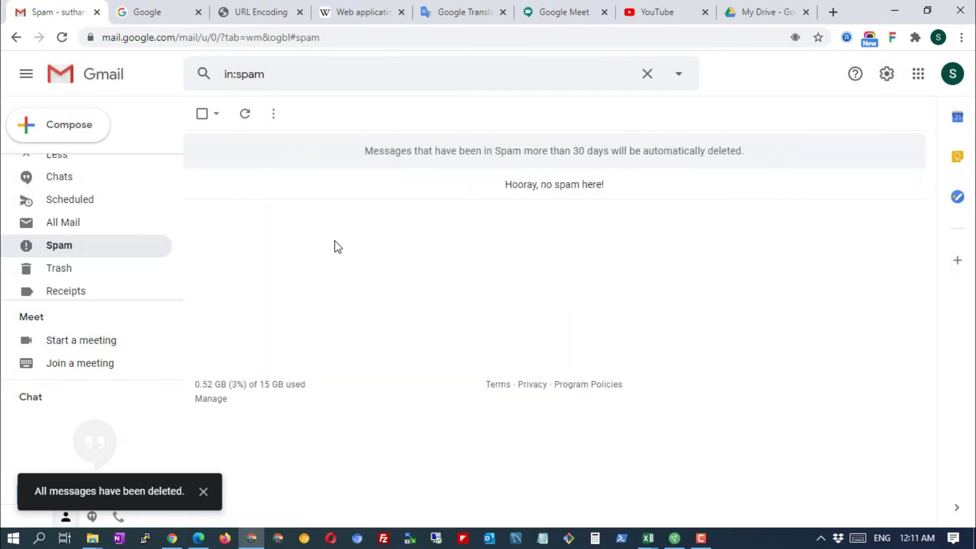
scroll(98, 229, up, 5)
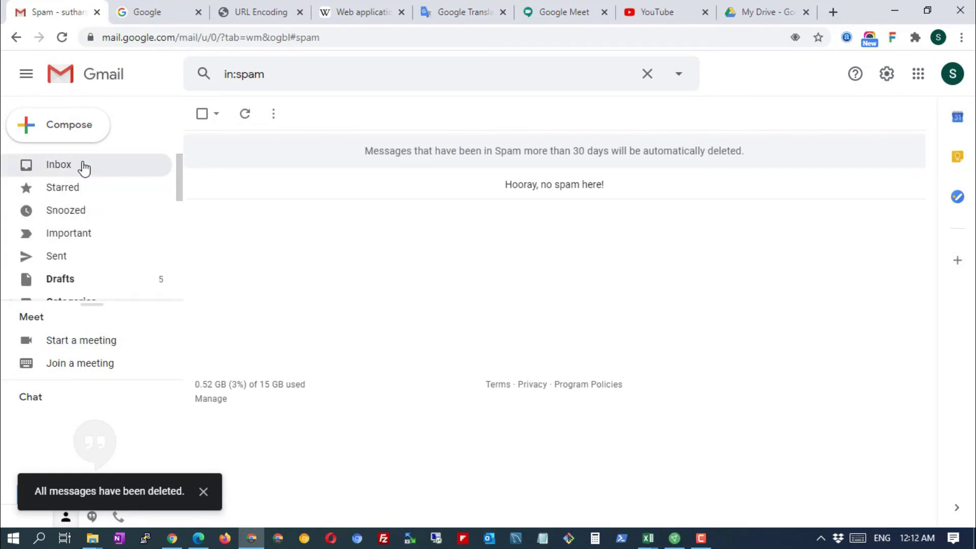
click(83, 166)
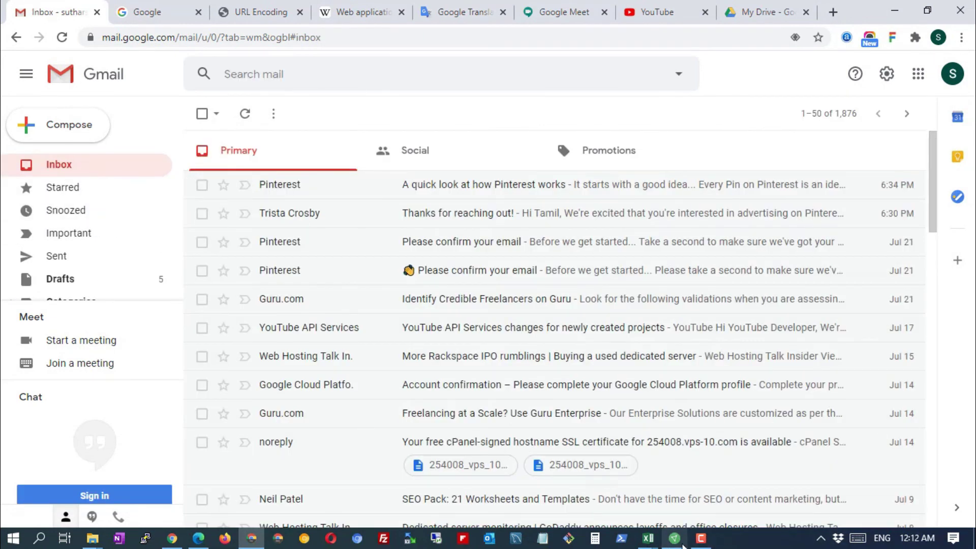